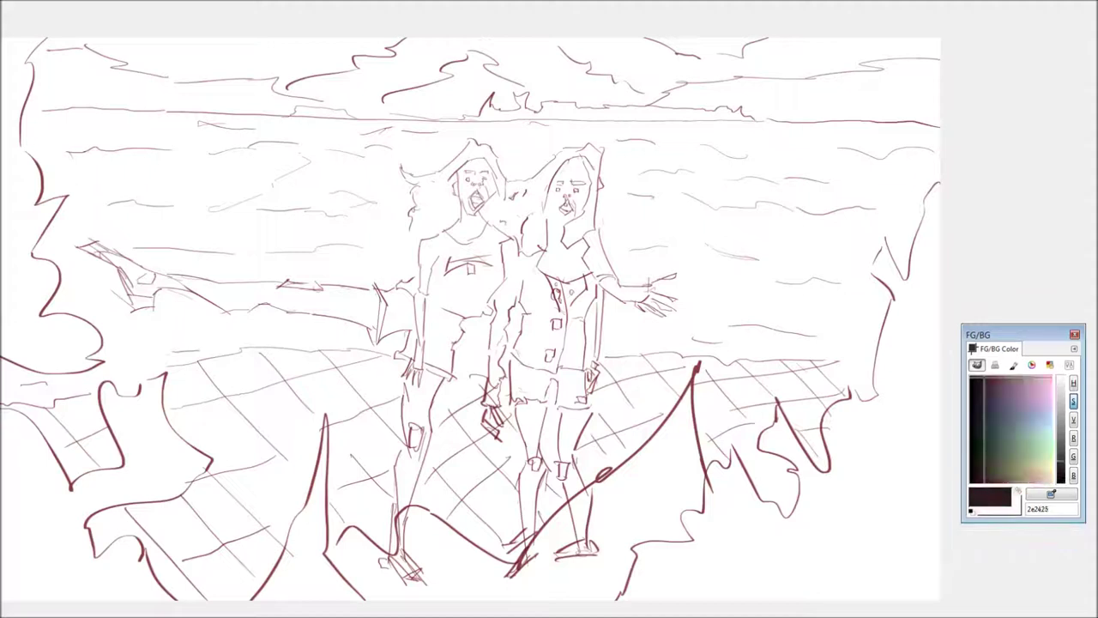
Set the foreground to near-black (K 89 in CMYK) and paint both women's hair.
left_click(995, 364)
mouse_move(1032, 427)
left_mouse_down()
mouse_move(997, 423)
mouse_move(1038, 424)
left_mouse_up()
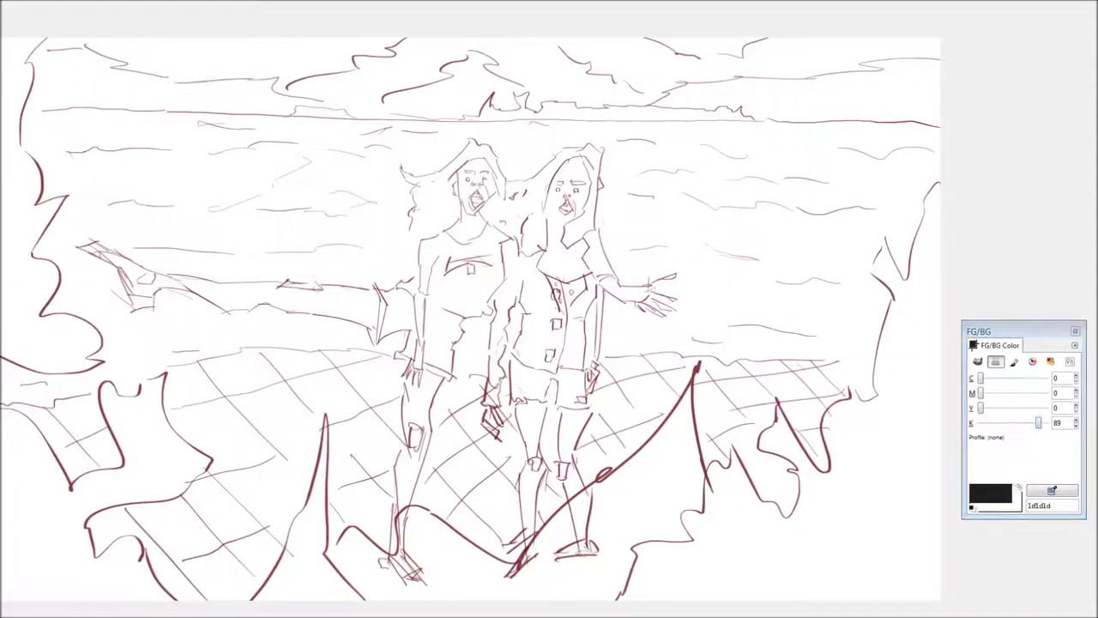
left_click_drag(469, 156, 390, 166)
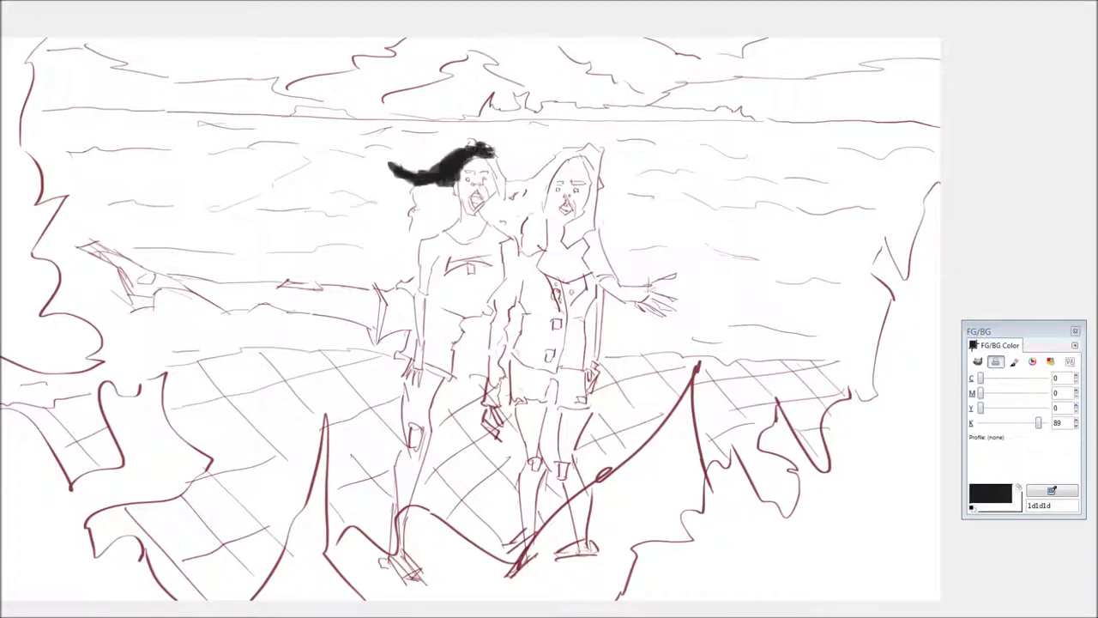
left_click_drag(495, 174, 517, 219)
mouse_move(439, 184)
left_mouse_down()
mouse_move(415, 217)
mouse_move(419, 234)
left_mouse_up()
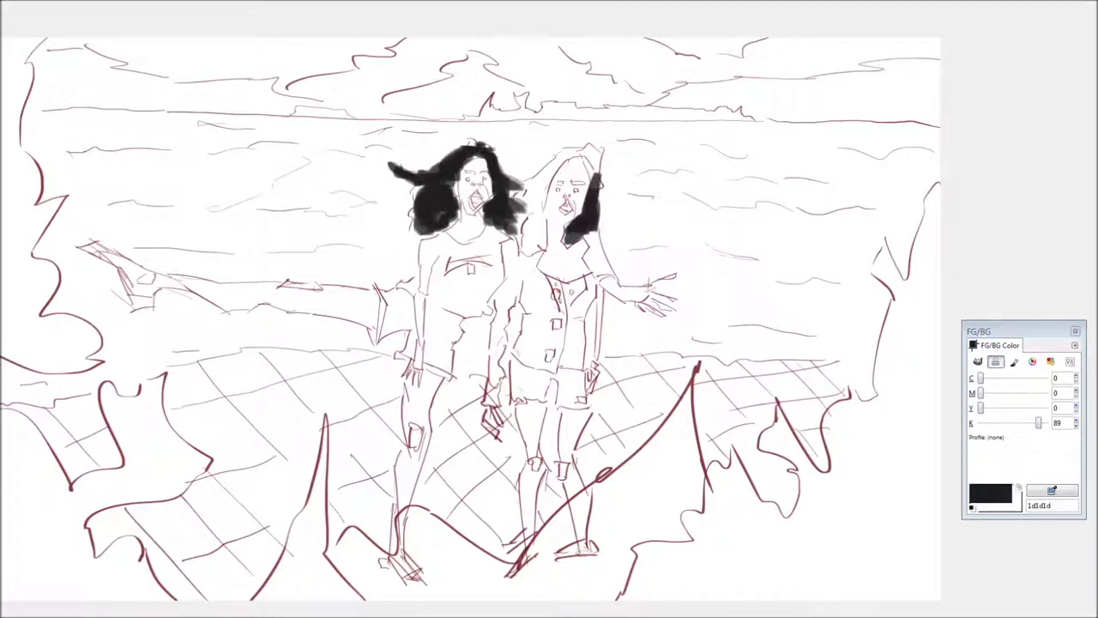
left_click_drag(563, 163, 520, 248)
Paint the left woman's shorts dark and a full-width black city skyline on the horizon.
mouse_move(408, 295)
left_mouse_down()
mouse_move(388, 331)
mouse_move(441, 369)
left_mouse_up()
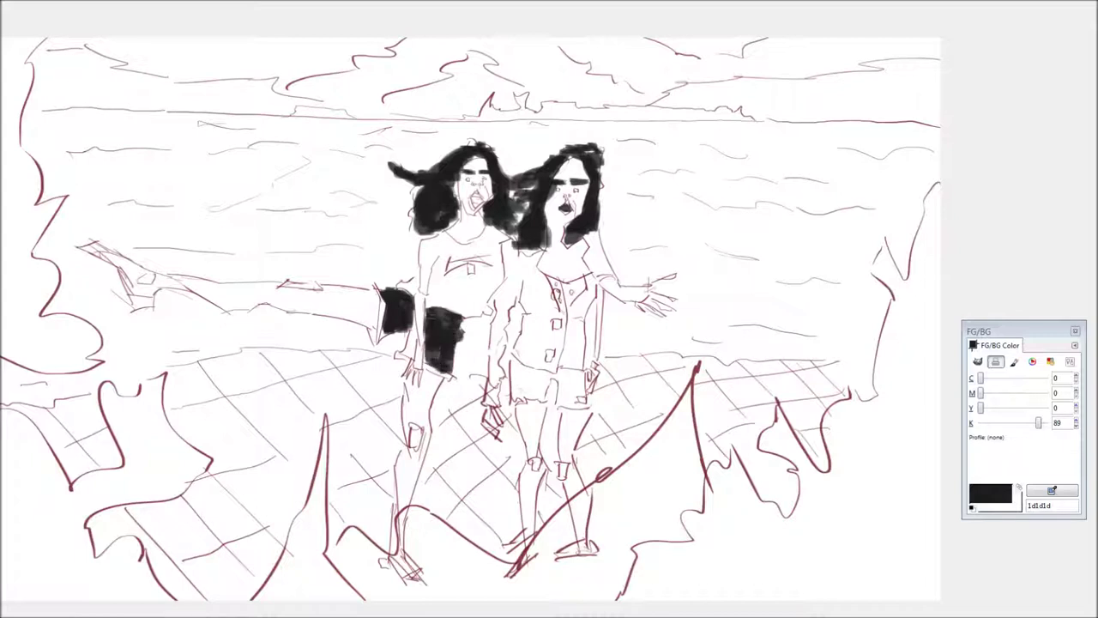
mouse_move(489, 110)
left_mouse_down()
mouse_move(665, 117)
mouse_move(736, 112)
mouse_move(753, 93)
left_mouse_up()
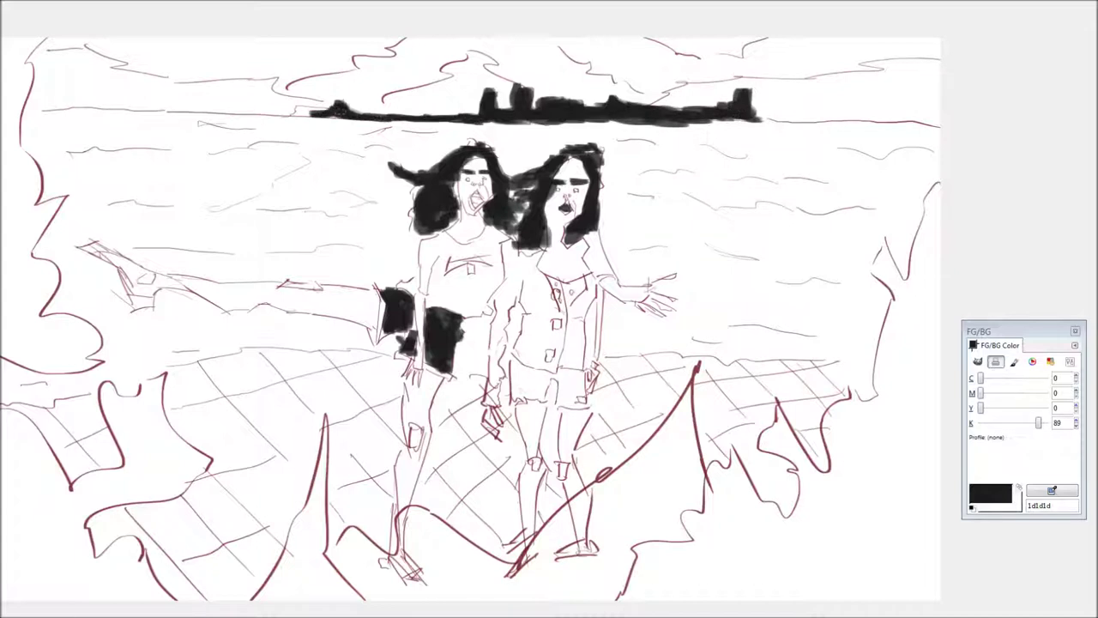
left_click_drag(311, 113, 29, 108)
left_click_drag(752, 118, 940, 124)
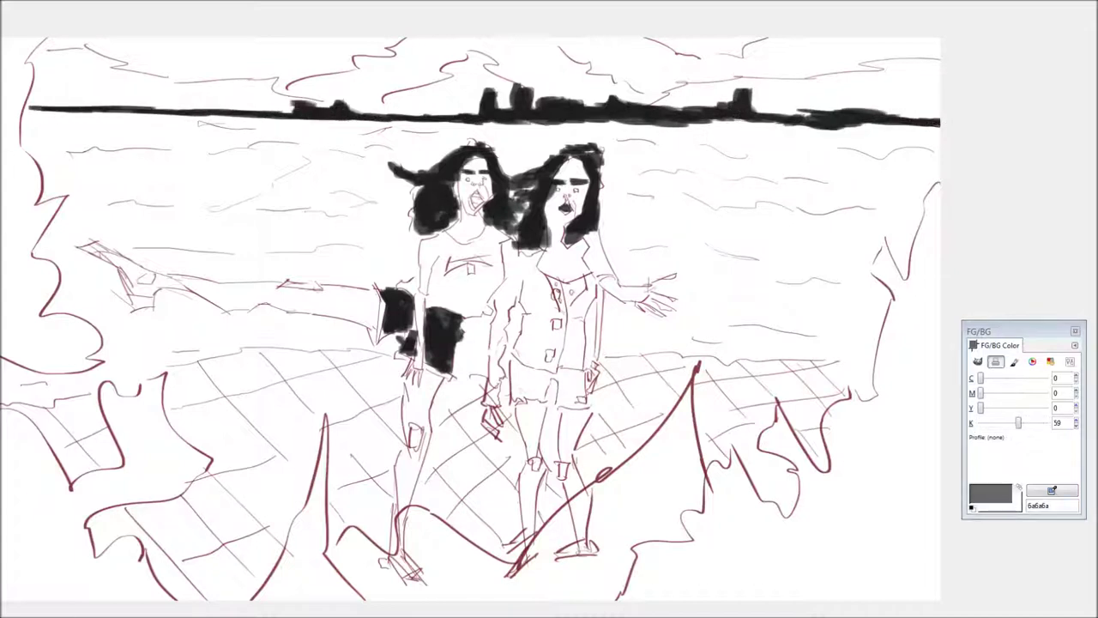
Pick a mid grey and shade the left woman's leg and outstretched arm.
key("Tab")
key("Tab")
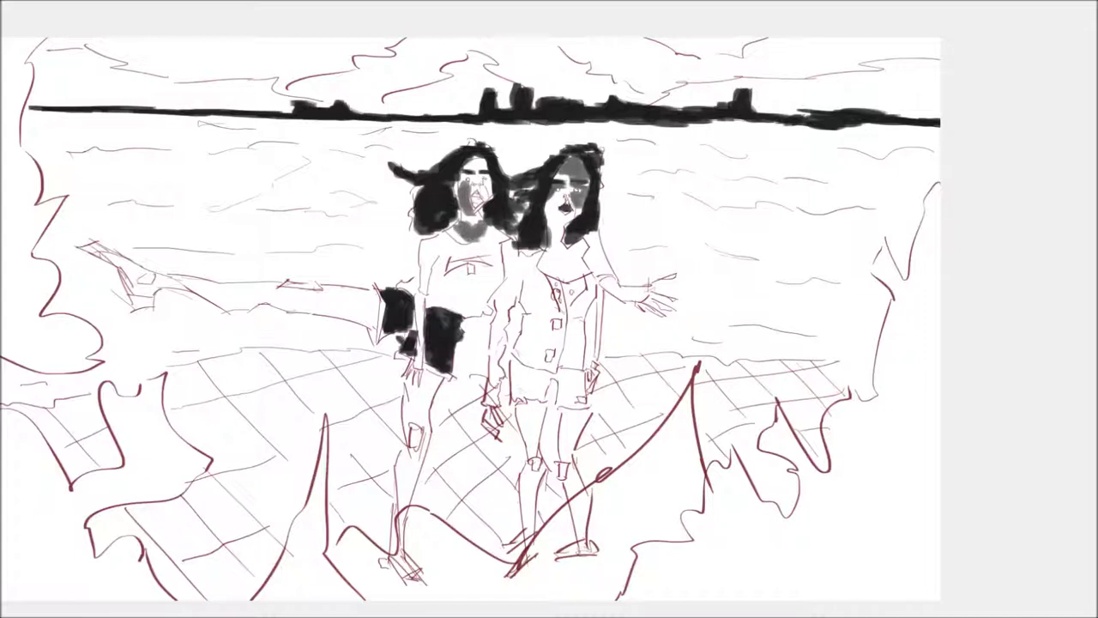
left_click_drag(421, 451, 404, 549)
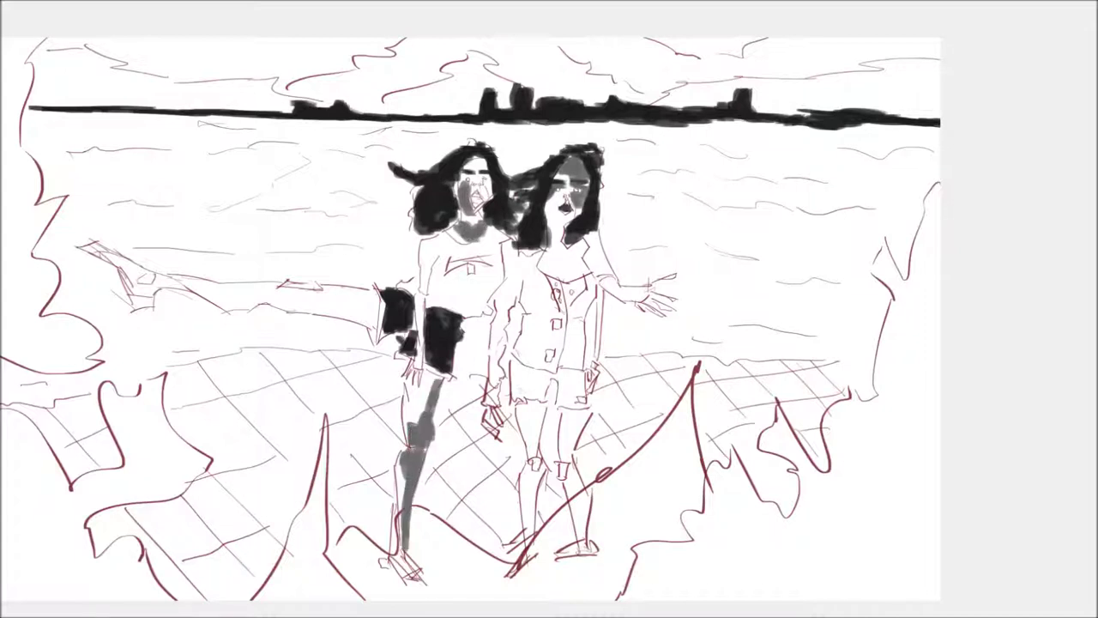
mouse_move(375, 317)
left_mouse_down()
mouse_move(317, 302)
mouse_move(362, 317)
mouse_move(321, 292)
left_mouse_up()
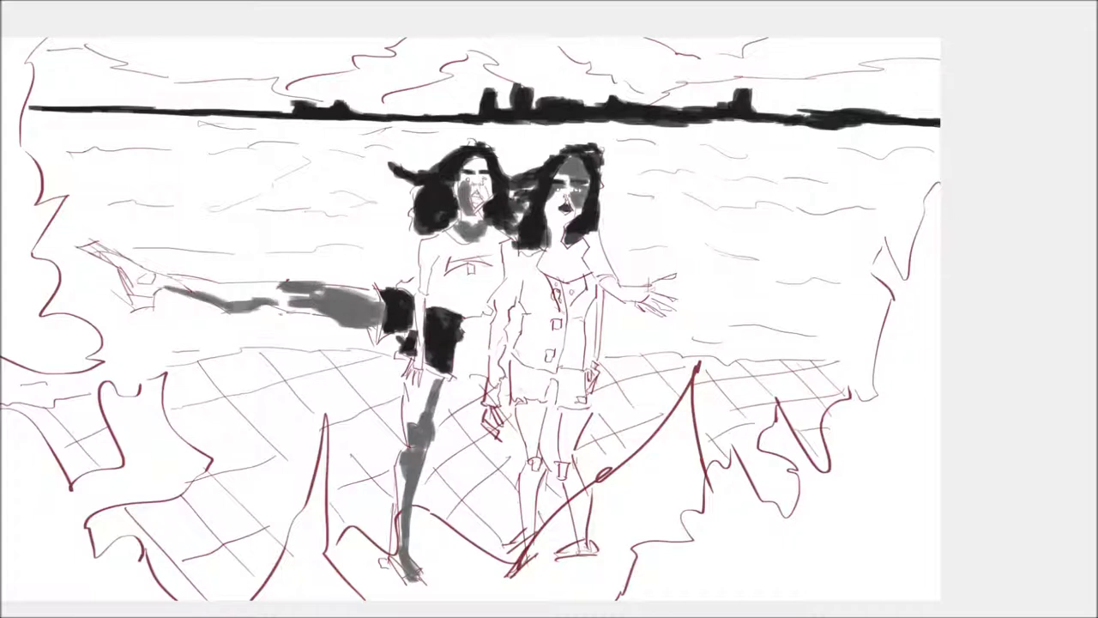
left_click_drag(161, 283, 323, 311)
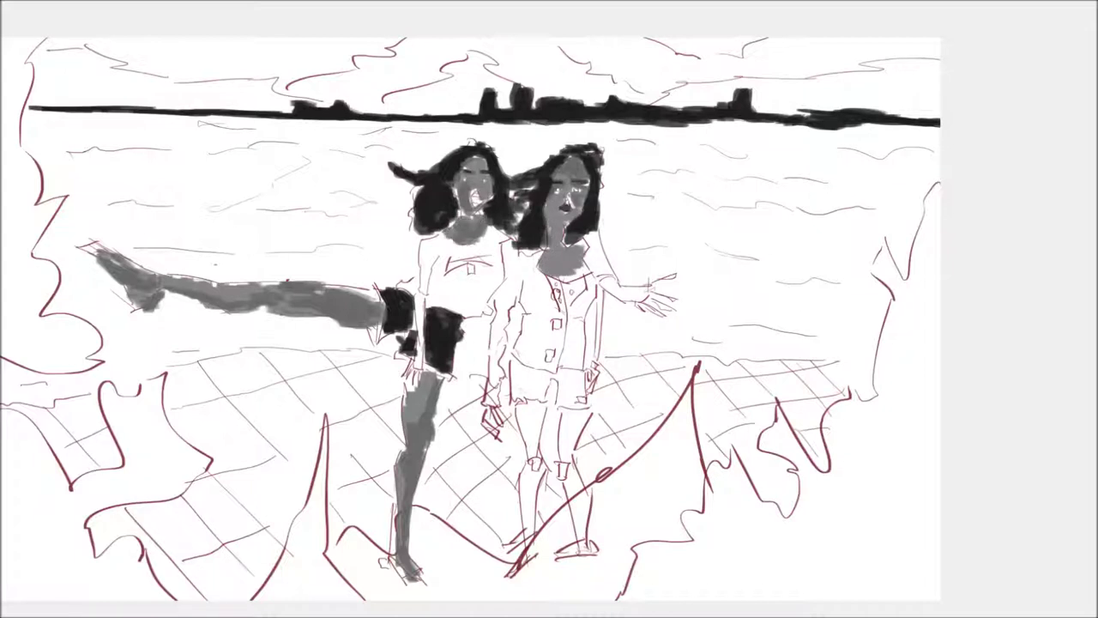
Shade the right woman's outstretched hand and both legs in mid grey.
left_click_drag(672, 282, 626, 302)
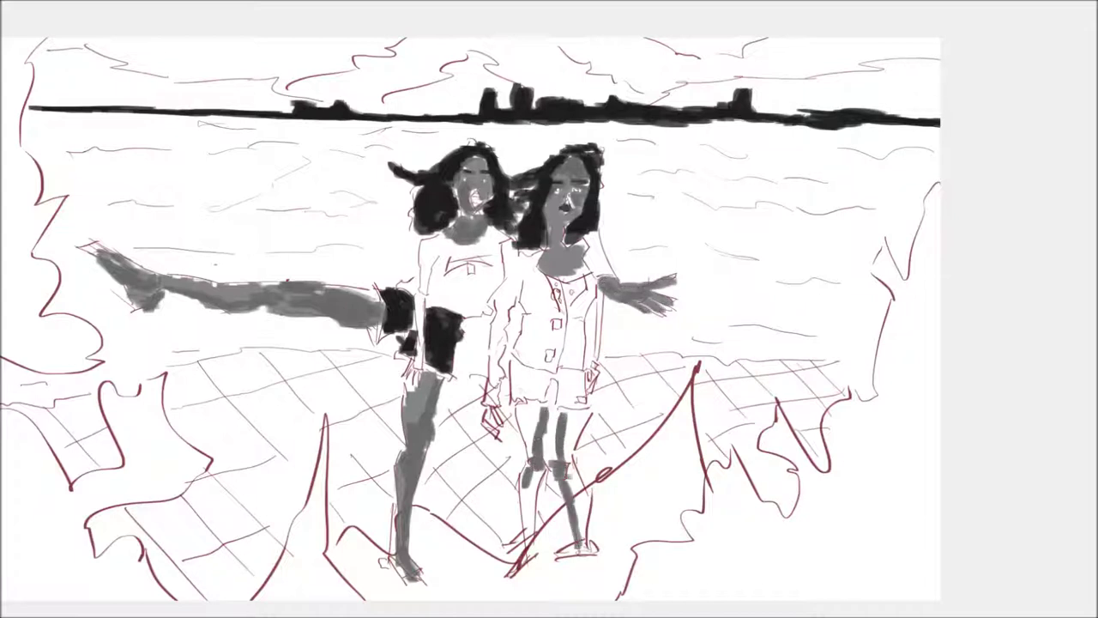
left_click_drag(536, 405, 529, 473)
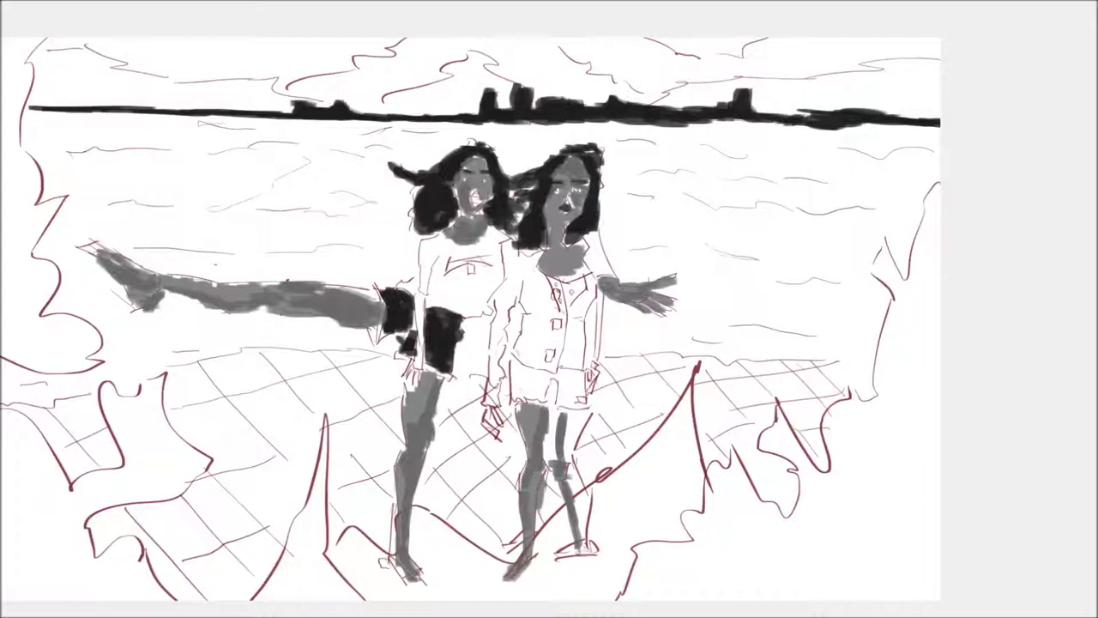
left_click_drag(566, 478, 587, 414)
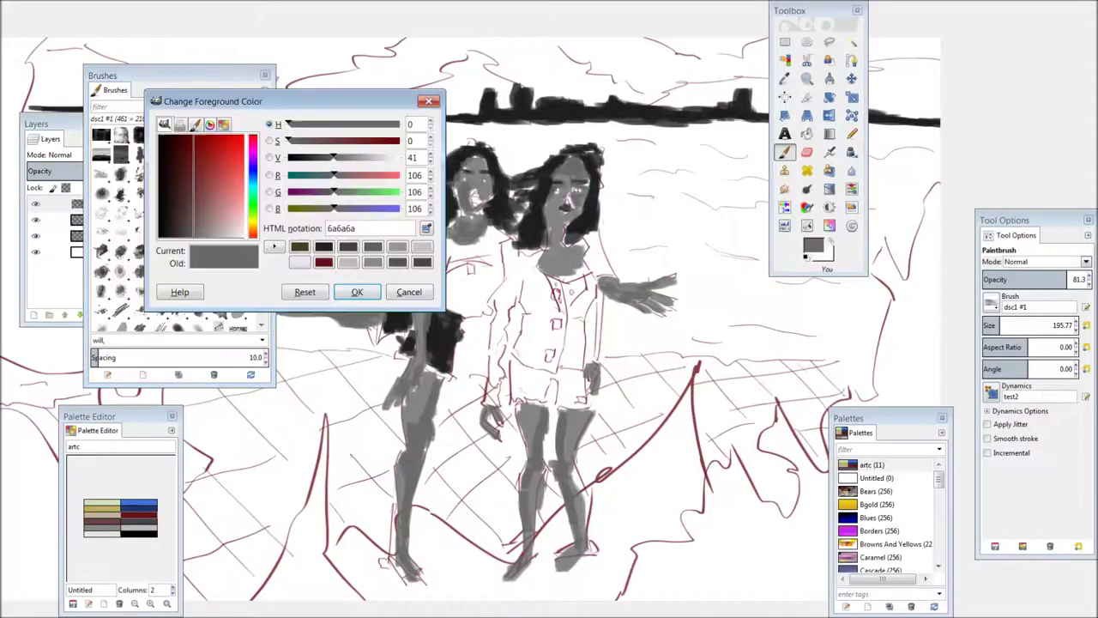
With the docks hidden, paint a tall grey shape up the left edge and dark clouds across the upper sky.
key("Tab")
mouse_move(142, 187)
left_mouse_down()
mouse_move(225, 273)
mouse_move(214, 172)
left_mouse_up()
mouse_move(211, 215)
left_mouse_down()
mouse_move(188, 103)
mouse_move(198, 21)
mouse_move(176, 201)
left_mouse_up()
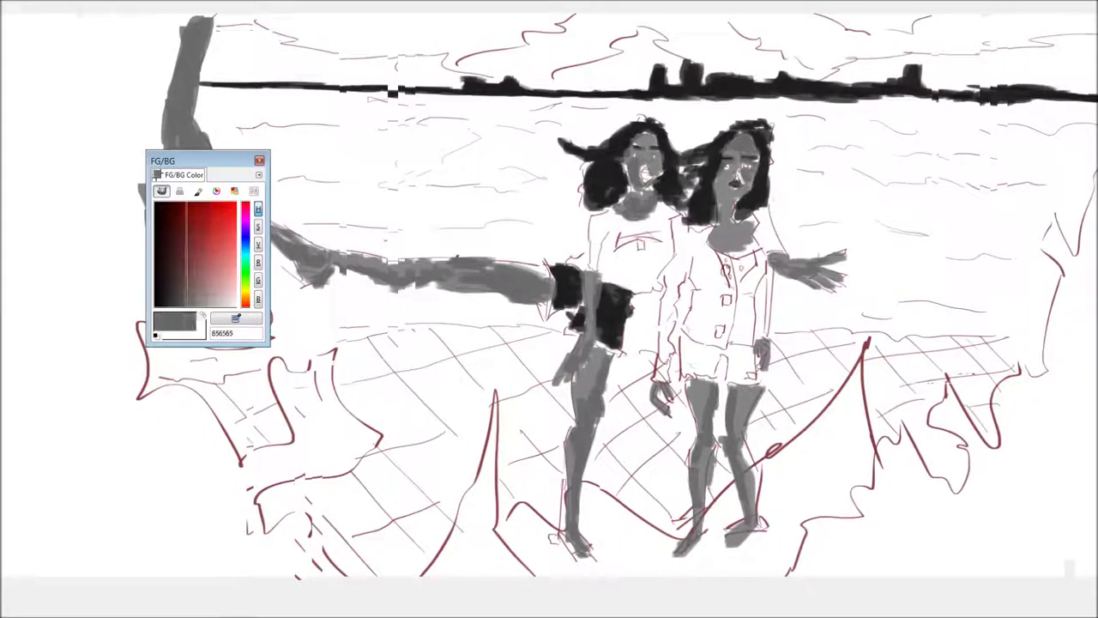
mouse_move(629, 36)
left_mouse_down()
mouse_move(654, 29)
mouse_move(549, 82)
mouse_move(635, 82)
mouse_move(678, 34)
mouse_move(523, 17)
mouse_move(451, 69)
left_mouse_up()
mouse_move(524, 26)
left_mouse_down()
mouse_move(309, 51)
mouse_move(412, 25)
mouse_move(266, 25)
left_mouse_up()
Paint dark and mid-grey storm clouds across the whole sky and over the skyline.
mouse_move(841, 60)
left_mouse_down()
mouse_move(760, 26)
mouse_move(892, 43)
left_mouse_up()
mouse_move(768, 51)
left_mouse_down()
mouse_move(948, 34)
mouse_move(1008, 52)
left_mouse_up()
left_click_drag(601, 344, 512, 338)
left_click_drag(935, 21, 1017, 26)
left_click_drag(931, 15, 837, 21)
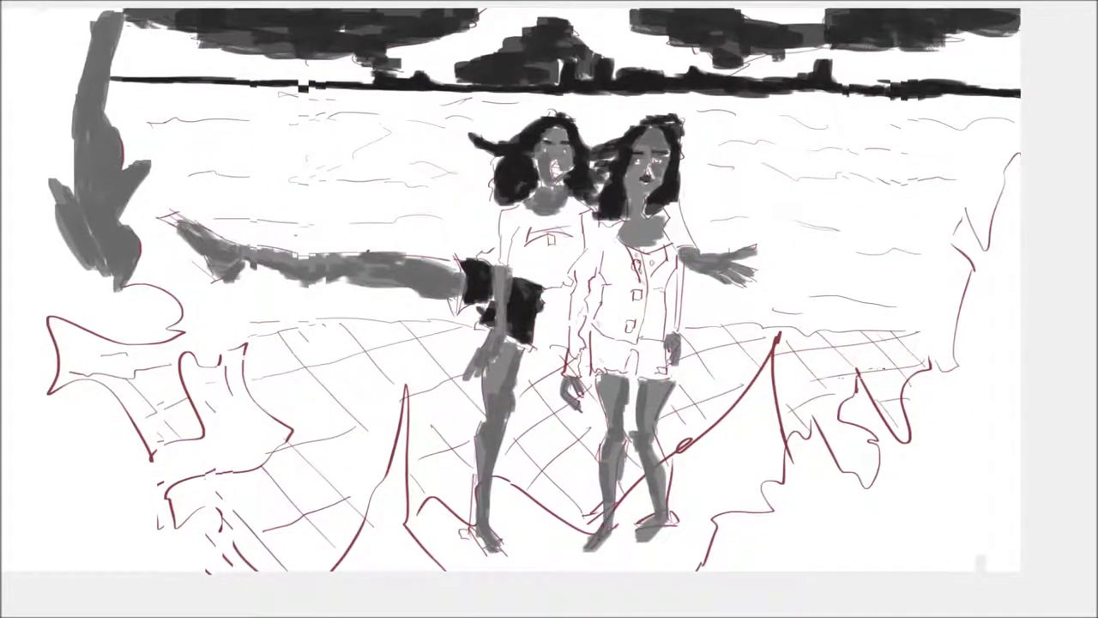
mouse_move(601, 69)
left_mouse_down()
mouse_move(579, 9)
mouse_move(708, 76)
mouse_move(829, 43)
left_mouse_up()
mouse_move(961, 69)
left_mouse_down()
mouse_move(1021, 30)
mouse_move(927, 86)
left_mouse_up()
mouse_move(970, 34)
left_mouse_down()
mouse_move(828, 85)
mouse_move(914, 47)
left_mouse_up()
left_click_drag(854, 86, 905, 58)
mouse_move(583, 5)
left_mouse_down()
mouse_move(464, 51)
mouse_move(421, 86)
left_mouse_up()
mouse_move(446, 34)
left_mouse_down()
mouse_move(386, 56)
mouse_move(425, 51)
left_mouse_up()
mouse_move(490, 81)
left_mouse_down()
mouse_move(408, 111)
mouse_move(257, 60)
mouse_move(326, 98)
mouse_move(273, 77)
left_mouse_up()
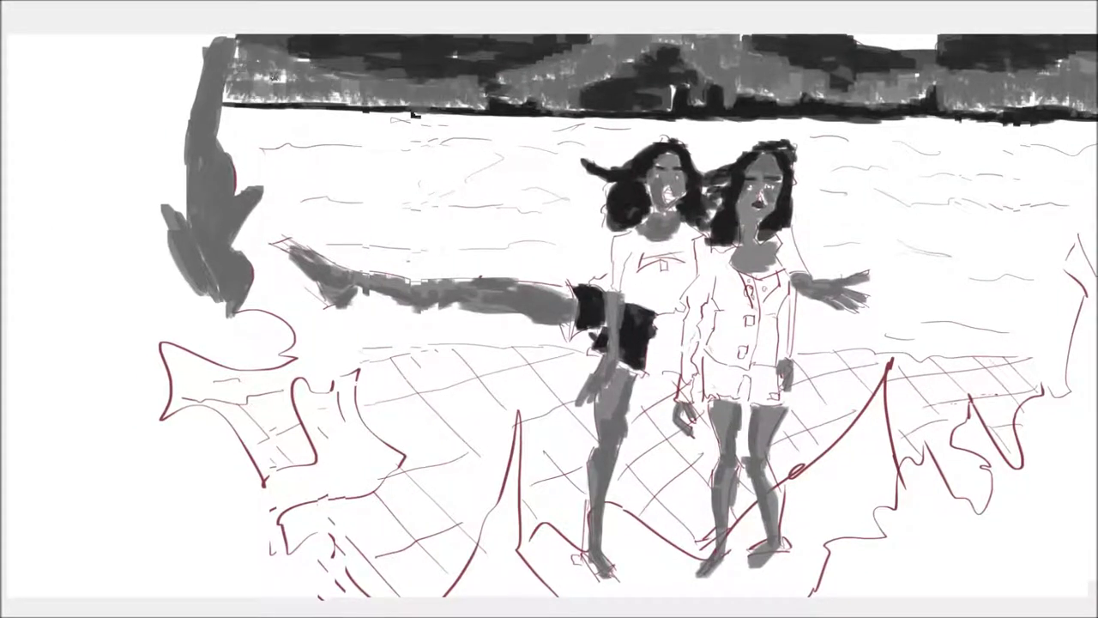
Thicken the grey foliage along the left edge.
left_click_drag(549, 309, 439, 287)
mouse_move(94, 287)
left_mouse_down()
mouse_move(181, 339)
mouse_move(52, 257)
left_mouse_up()
mouse_move(77, 163)
left_mouse_down()
mouse_move(43, 292)
mouse_move(26, 429)
left_mouse_up()
mouse_move(34, 386)
left_mouse_down()
mouse_move(128, 442)
mouse_move(206, 361)
mouse_move(283, 429)
mouse_move(137, 472)
left_mouse_up()
Paint grey foliage across the lower-left corner and along the bottom centre.
mouse_move(146, 515)
left_mouse_down()
mouse_move(258, 557)
mouse_move(386, 524)
left_mouse_up()
left_click_drag(404, 378, 378, 549)
left_click_drag(404, 438, 464, 571)
left_click_drag(391, 390, 386, 511)
left_click_drag(369, 537, 343, 570)
mouse_move(798, 424)
left_mouse_down()
mouse_move(815, 472)
mouse_move(687, 570)
left_mouse_up()
Paint grey foliage down the right edge into the lower right.
left_click_drag(820, 502, 759, 558)
left_click_drag(1011, 154, 1000, 257)
left_click_drag(952, 214, 987, 258)
left_click_drag(979, 223, 980, 313)
left_click_drag(1008, 236, 969, 403)
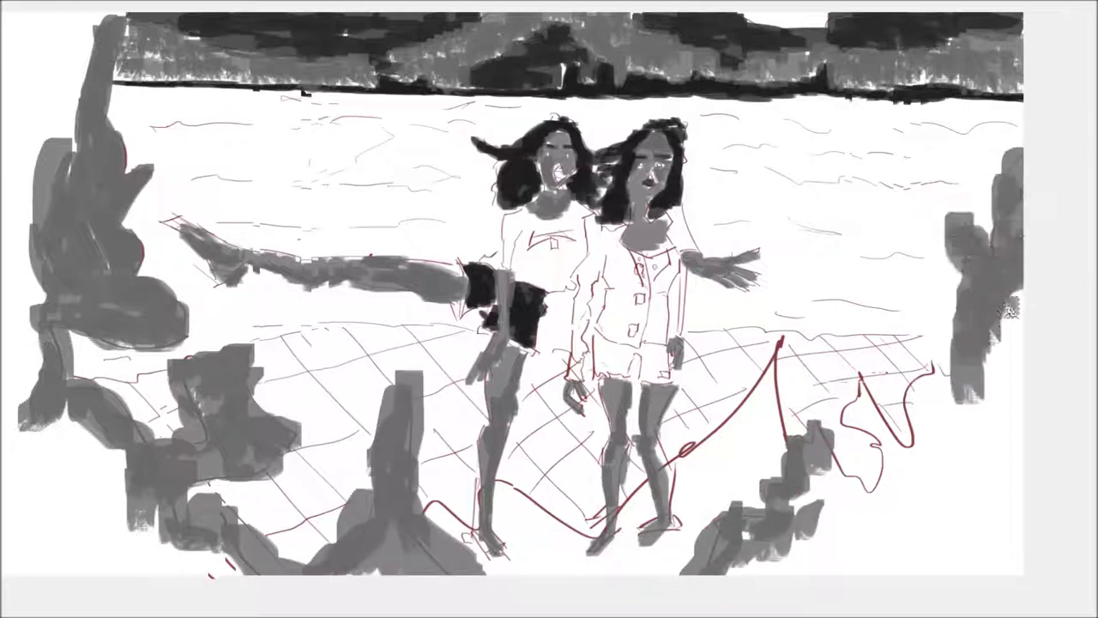
left_click_drag(1004, 288, 893, 459)
left_click_drag(914, 360, 841, 515)
left_click_drag(918, 455, 729, 575)
Fill the remaining lower-right gap with more grey foliage.
left_click_drag(1021, 301, 987, 395)
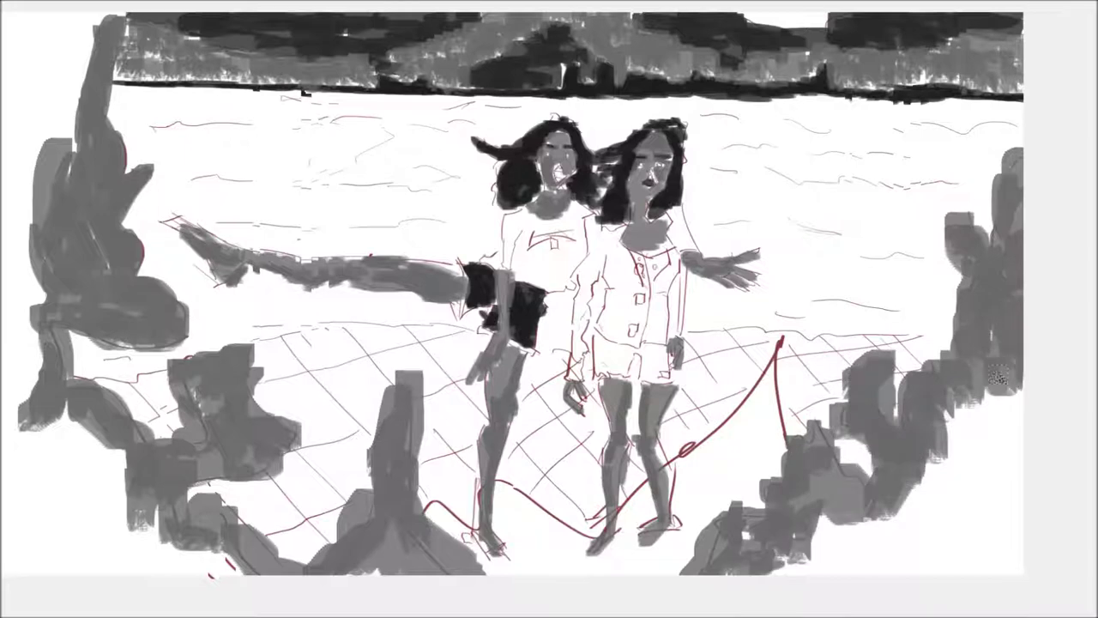
left_click_drag(910, 391, 858, 459)
left_click_drag(987, 318, 772, 507)
left_click_drag(828, 454, 725, 519)
left_click_drag(884, 451, 730, 515)
left_click_drag(987, 344, 892, 468)
left_click_drag(961, 378, 944, 513)
left_click_drag(927, 459, 854, 511)
left_click_drag(953, 476, 858, 506)
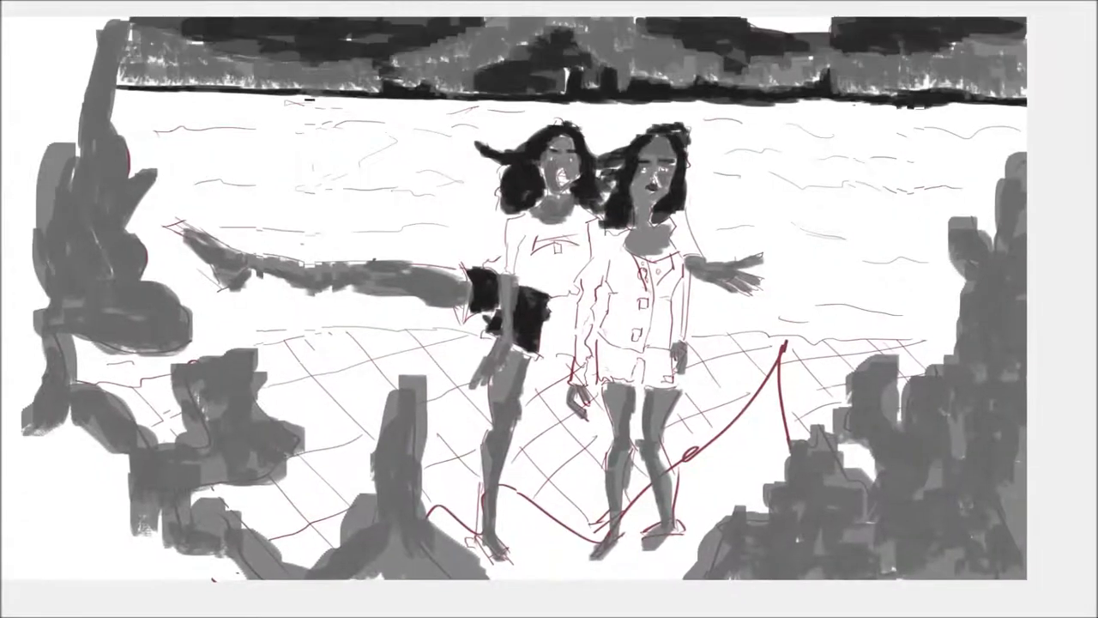
Mass grey foliage into the lower-left foreground, with strokes reaching the top-left.
left_click_drag(515, 301, 631, 321)
left_click_drag(257, 429, 163, 523)
left_click_drag(206, 369, 86, 446)
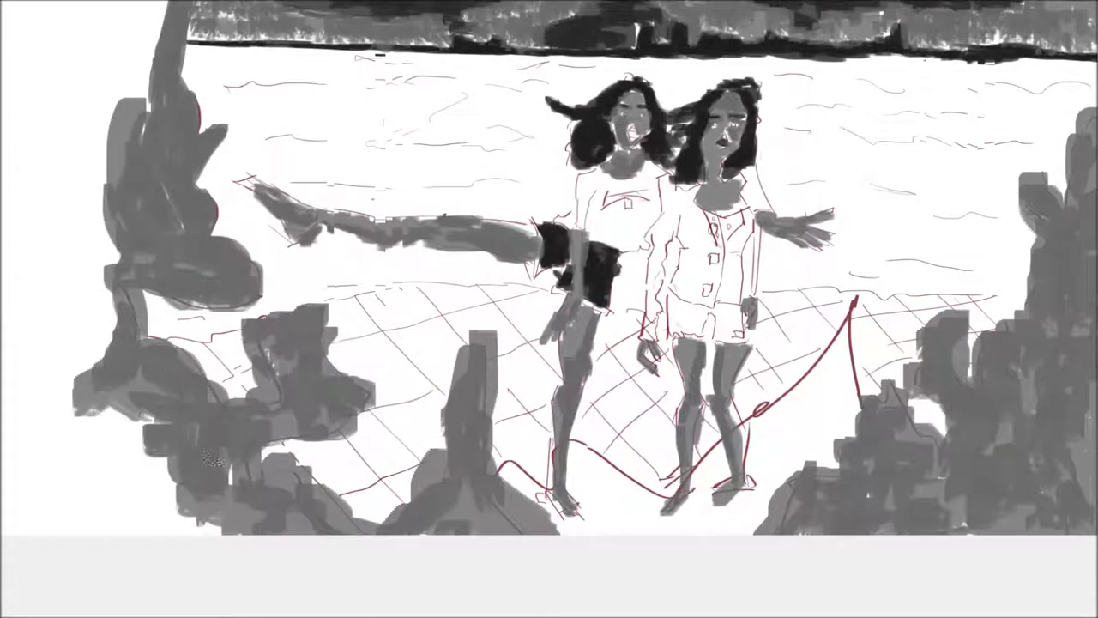
left_click_drag(249, 454, 172, 528)
left_click_drag(514, 300, 599, 292)
left_click_drag(266, 395, 163, 515)
left_click_drag(232, 411, 86, 480)
left_click_drag(176, 420, 103, 519)
left_click_drag(120, 433, 56, 519)
mouse_move(515, 301)
left_mouse_down()
mouse_move(575, 352)
mouse_move(635, 376)
left_mouse_up()
left_click_drag(377, 60, 206, 86)
Fill the left tree area with grey, then shade the shirt shoulder in lighter 4e4e4e grey.
left_click_drag(354, 103, 206, 82)
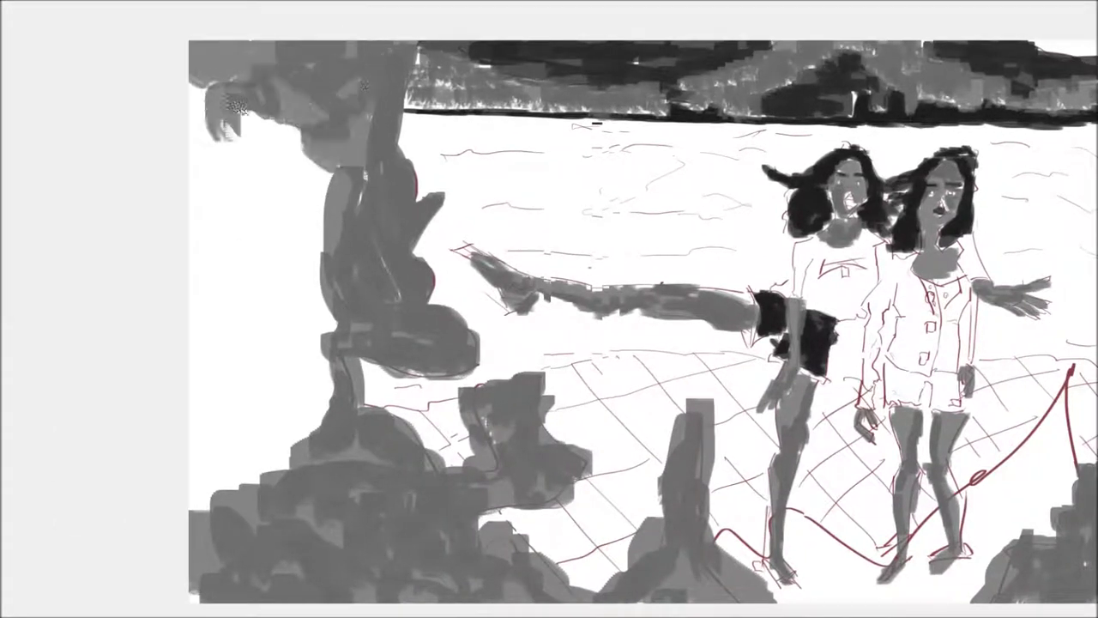
left_click_drag(197, 120, 335, 274)
left_click_drag(193, 223, 318, 129)
mouse_move(193, 249)
left_mouse_down()
mouse_move(336, 365)
mouse_move(197, 515)
mouse_move(300, 309)
left_mouse_up()
left_click_drag(326, 412, 197, 257)
mouse_move(283, 228)
left_mouse_down()
mouse_move(182, 248)
mouse_move(292, 438)
left_mouse_up()
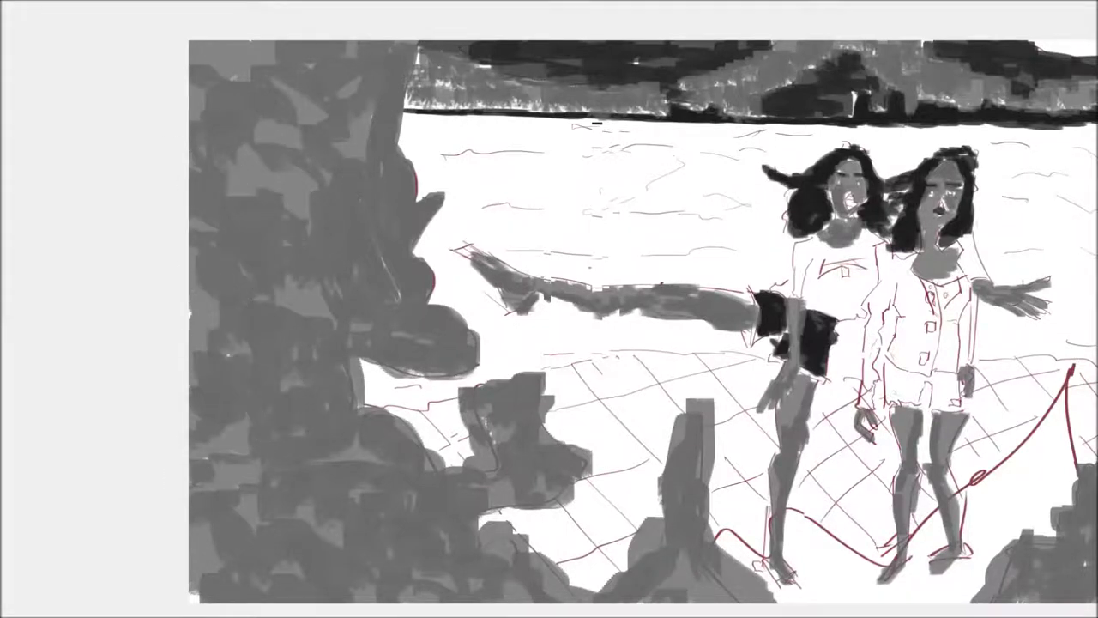
left_click_drag(515, 344, 322, 313)
left_click_drag(403, 163, 66, 122)
left_click_drag(53, 240, 69, 223)
mouse_move(602, 238)
left_mouse_down()
mouse_move(625, 216)
mouse_move(671, 262)
mouse_move(619, 278)
mouse_move(617, 296)
left_mouse_up()
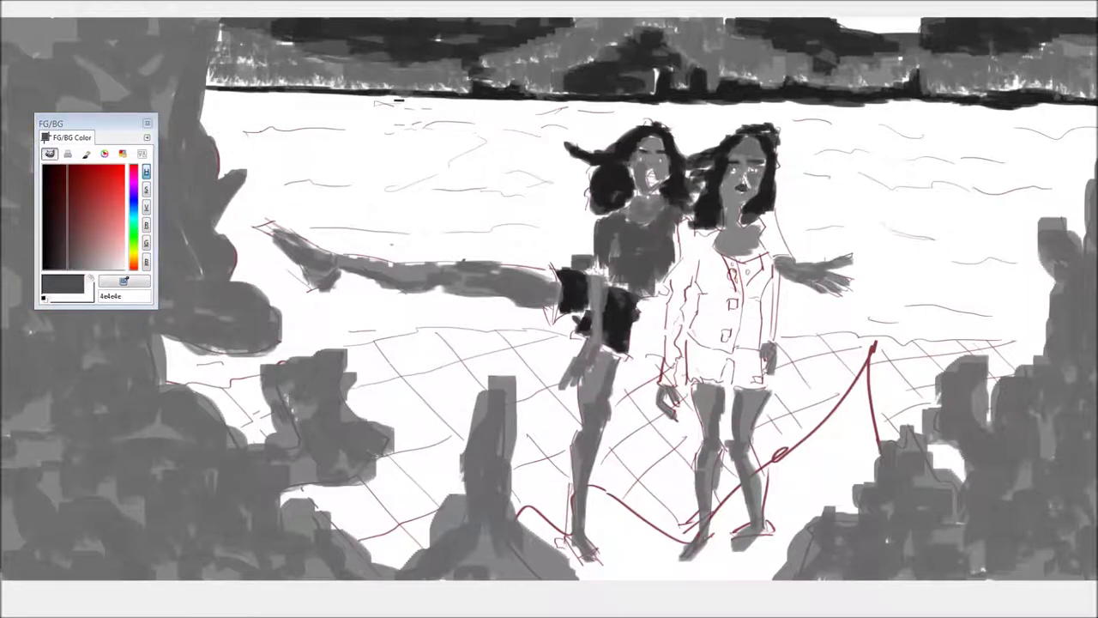
Shade the right girl's shoulder and white shirt in 707070 mid grey.
left_click(78, 215)
mouse_move(696, 223)
left_mouse_down()
mouse_move(708, 275)
mouse_move(674, 301)
mouse_move(671, 390)
left_mouse_up()
left_click_drag(699, 296, 726, 347)
mouse_move(716, 270)
left_mouse_down()
mouse_move(717, 308)
mouse_move(743, 348)
left_mouse_up()
left_click_drag(755, 251, 747, 309)
Add c7c7c7 light grey patches on chest and sky, then darker 7c7c7c patches below.
left_click(106, 249)
left_click_drag(730, 257, 751, 284)
left_click_drag(1030, 116, 927, 168)
mouse_move(884, 120)
left_mouse_down()
mouse_move(923, 144)
mouse_move(859, 167)
left_mouse_up()
mouse_move(395, 335)
left_mouse_down()
mouse_move(472, 395)
mouse_move(467, 429)
left_mouse_up()
key("Tab")
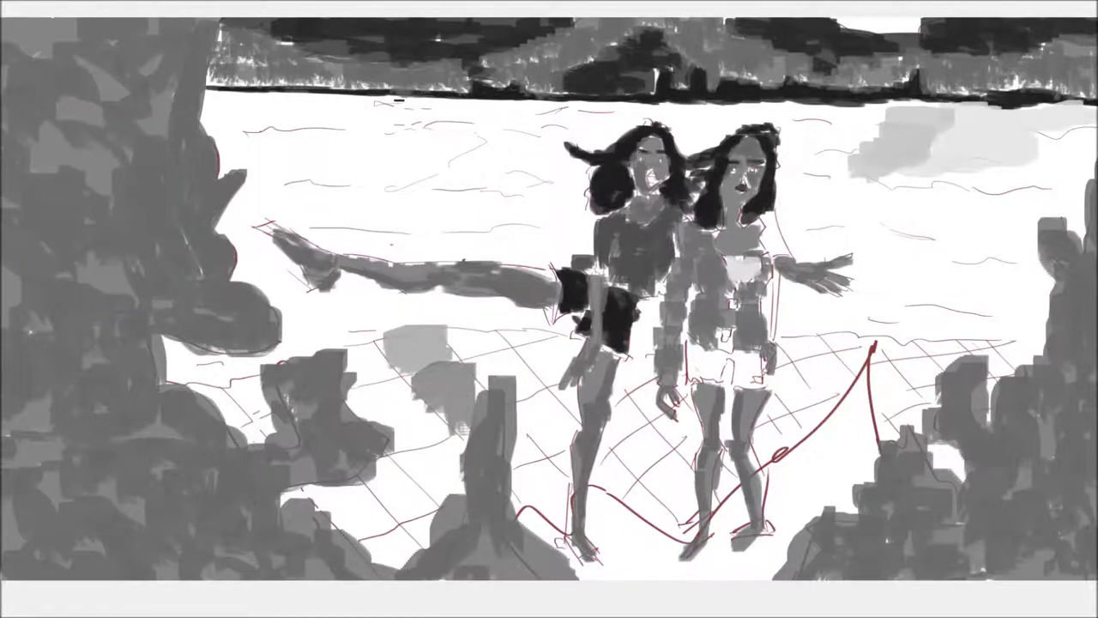
Fill the left background behind the girls' heads with light grey.
mouse_move(854, 154)
left_mouse_down()
mouse_move(931, 105)
mouse_move(798, 115)
mouse_move(759, 138)
mouse_move(837, 167)
left_mouse_up()
mouse_move(398, 100)
left_mouse_down()
mouse_move(335, 107)
mouse_move(489, 171)
left_mouse_up()
left_click_drag(308, 163, 533, 116)
left_click_drag(541, 168, 361, 206)
mouse_move(258, 171)
left_mouse_down()
mouse_move(350, 135)
mouse_move(215, 96)
mouse_move(236, 234)
mouse_move(283, 347)
mouse_move(172, 343)
mouse_move(180, 386)
mouse_move(209, 382)
mouse_move(275, 429)
mouse_move(369, 356)
mouse_move(238, 379)
left_mouse_up()
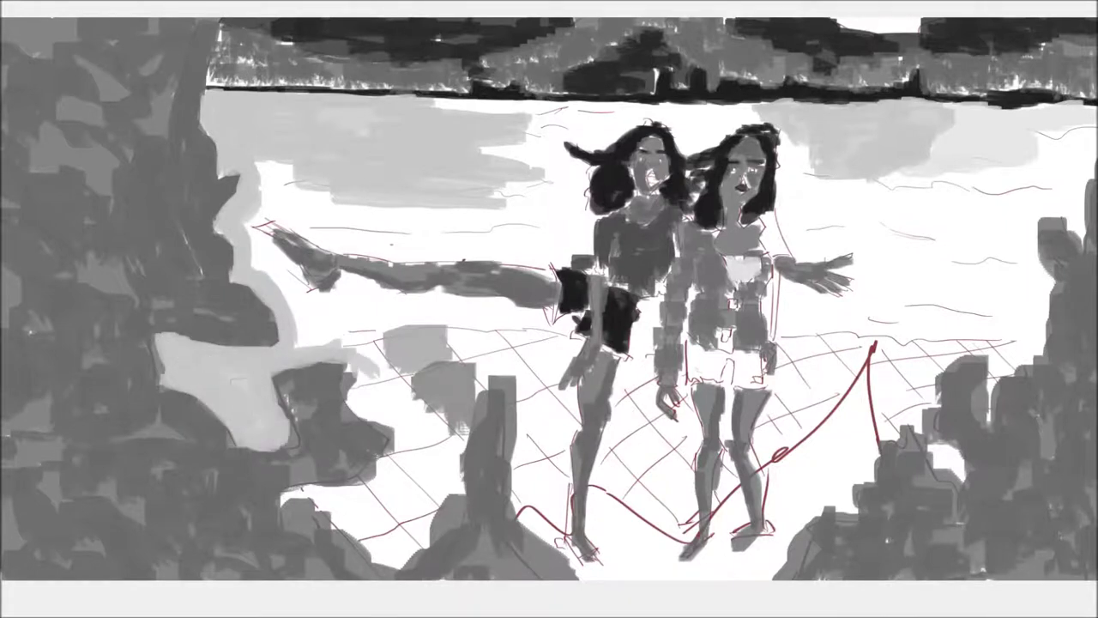
Cover the white areas around and above the outstretched arm and left of the first girl's head.
mouse_move(343, 364)
left_mouse_down()
mouse_move(391, 429)
mouse_move(425, 343)
left_mouse_up()
left_click_drag(292, 284, 274, 244)
left_click_drag(300, 326, 334, 343)
mouse_move(511, 322)
left_mouse_down()
mouse_move(542, 315)
mouse_move(361, 326)
mouse_move(296, 292)
mouse_move(343, 278)
mouse_move(254, 244)
left_mouse_up()
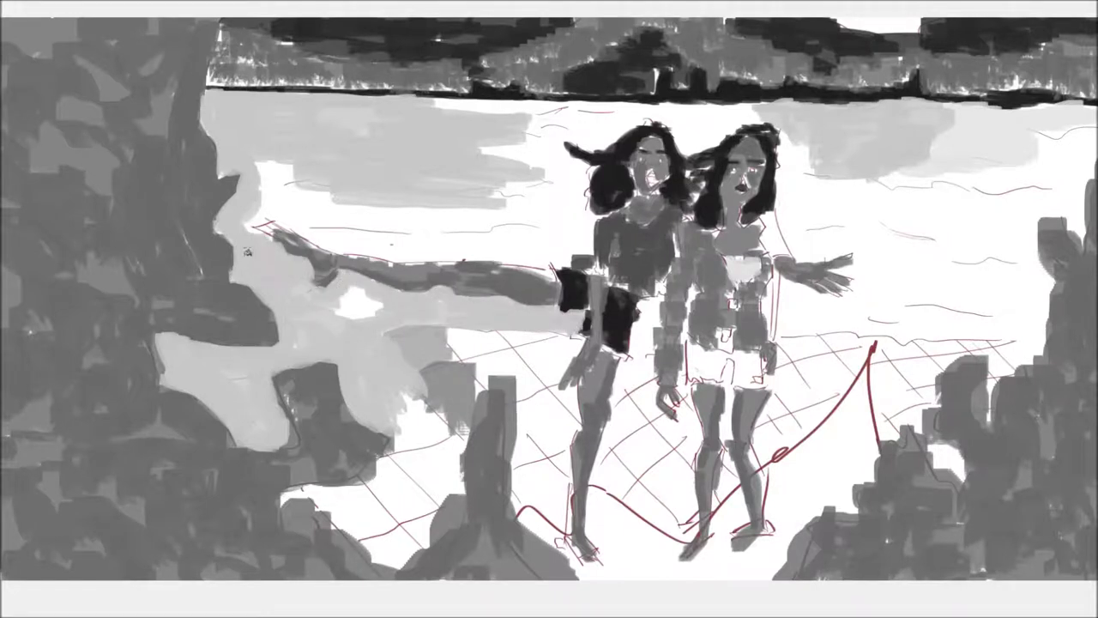
left_click_drag(334, 311, 382, 296)
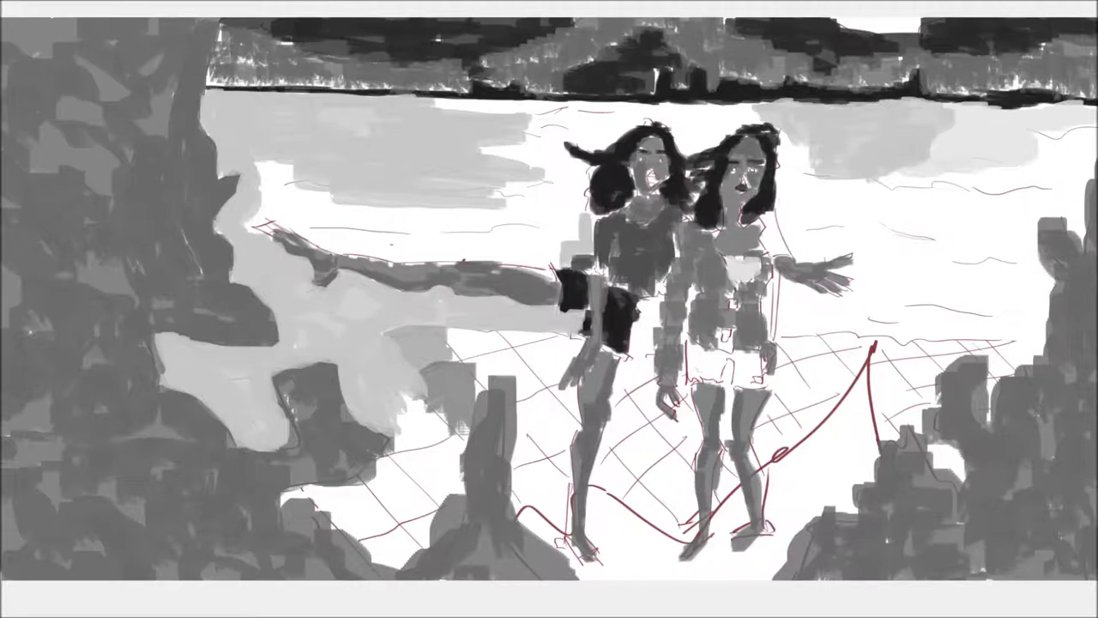
mouse_move(513, 256)
left_mouse_down()
mouse_move(377, 256)
mouse_move(380, 211)
mouse_move(549, 215)
mouse_move(560, 108)
mouse_move(429, 96)
left_mouse_up()
left_click_drag(480, 146, 584, 210)
mouse_move(592, 172)
left_mouse_down()
mouse_move(549, 120)
mouse_move(575, 112)
left_mouse_up()
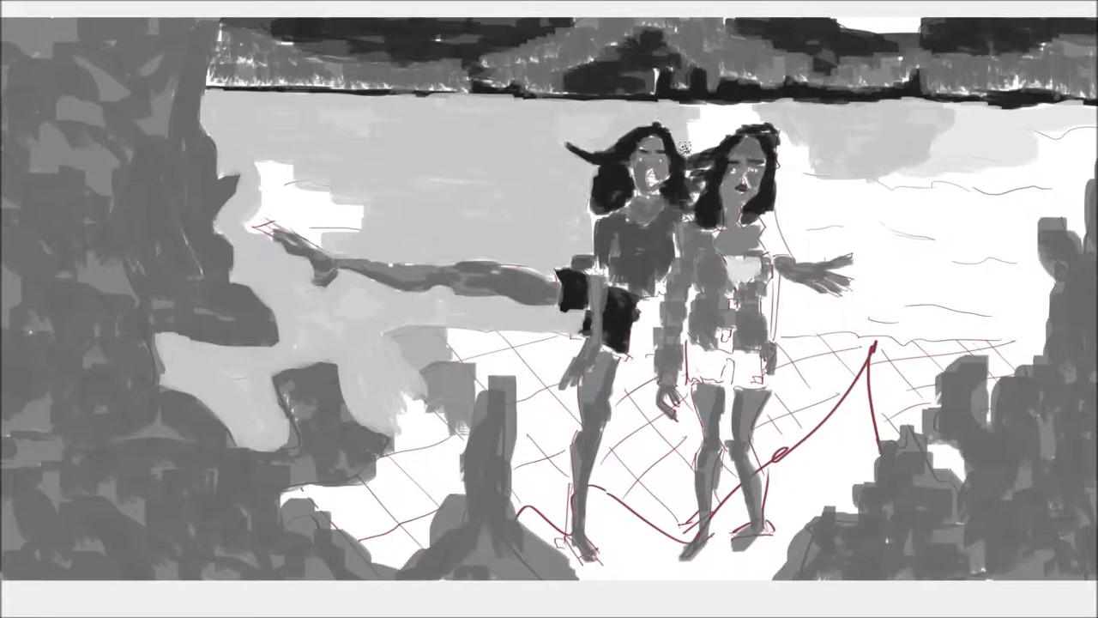
Tone the gaps between and beside the heads and the second girl's shorts light grey.
mouse_move(684, 148)
left_mouse_down()
mouse_move(699, 107)
mouse_move(729, 126)
left_mouse_up()
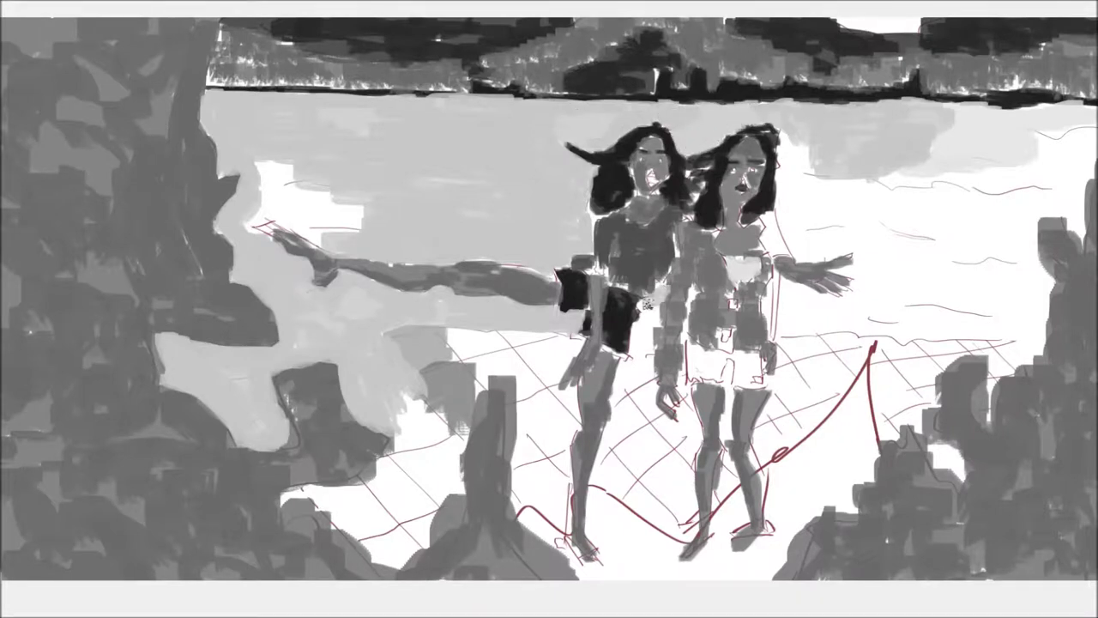
left_click_drag(645, 297, 645, 354)
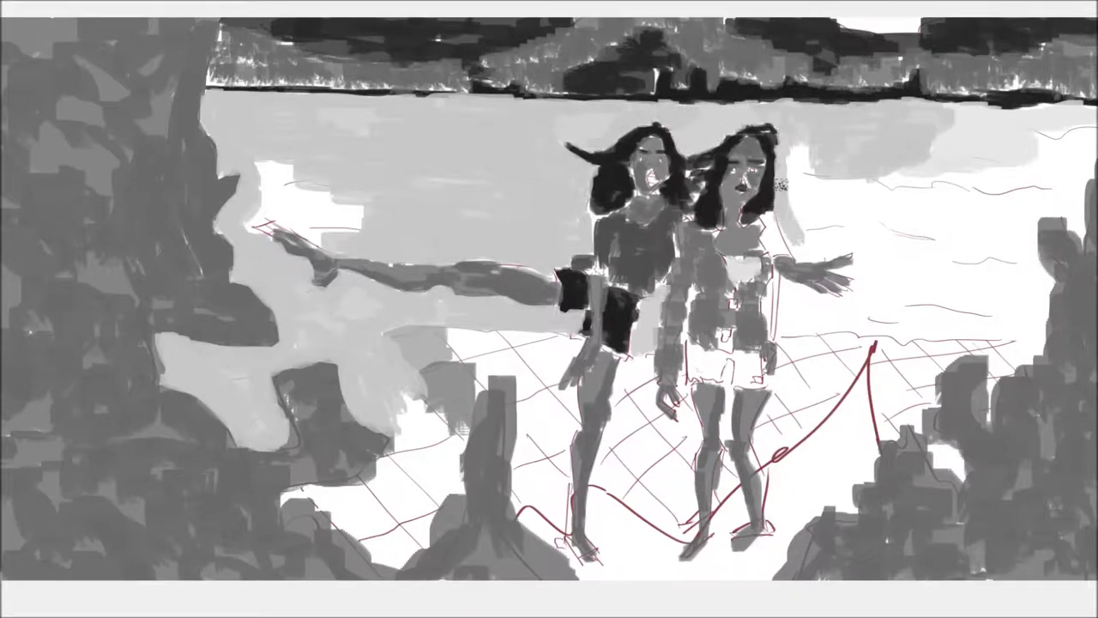
left_click_drag(803, 219, 811, 153)
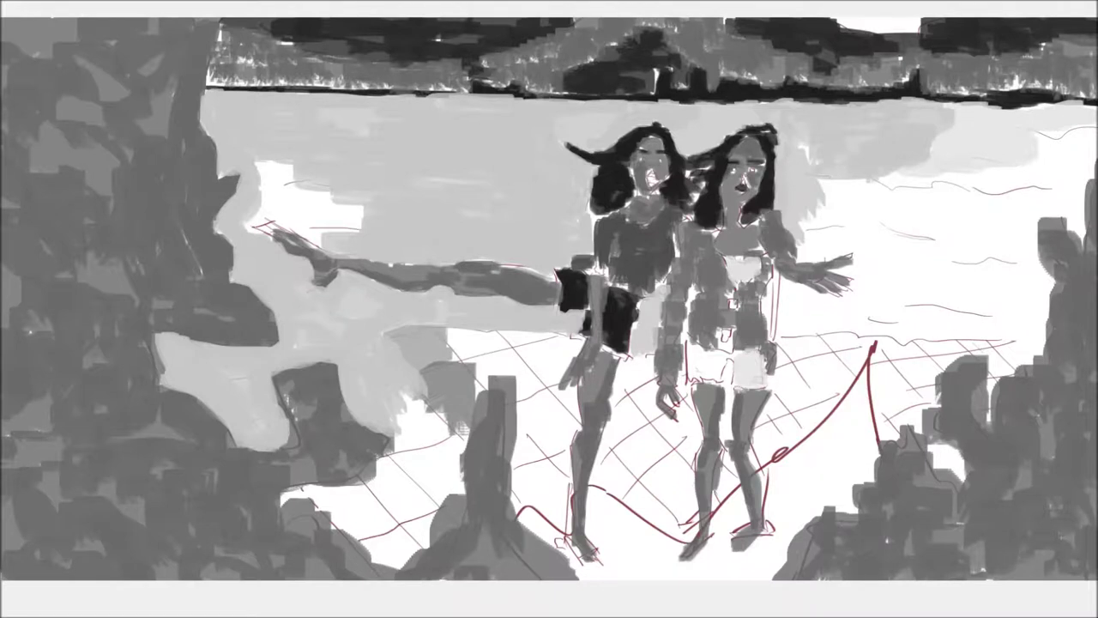
left_click_drag(729, 365, 691, 369)
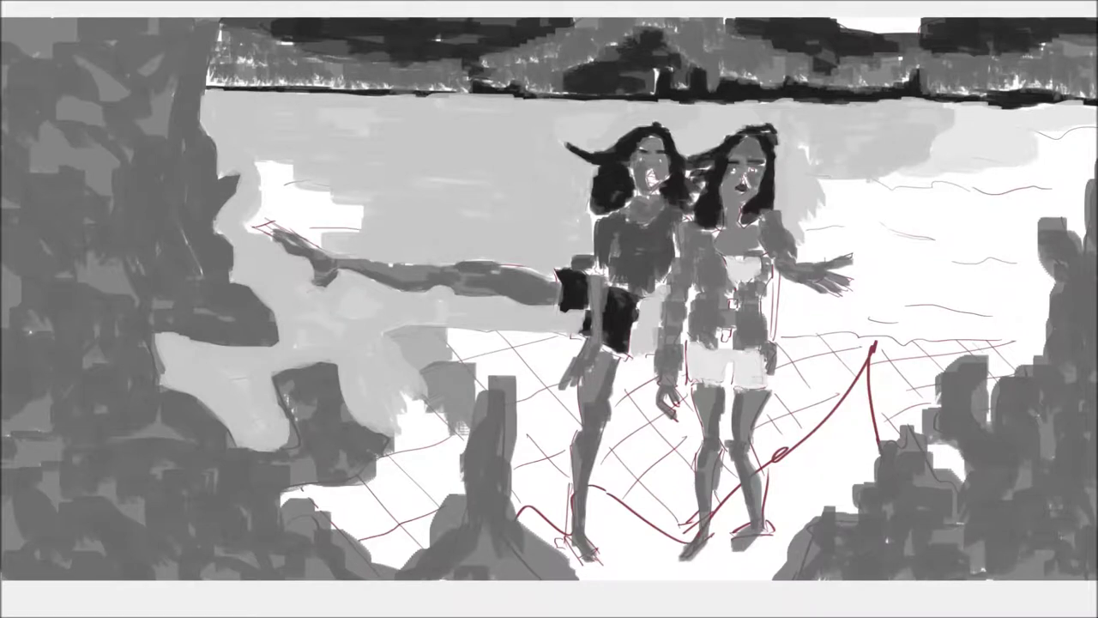
mouse_move(257, 176)
left_mouse_down()
mouse_move(306, 237)
mouse_move(294, 164)
mouse_move(304, 129)
mouse_move(383, 121)
left_mouse_up()
Cover the background right of the second girl up to the right edge in light grey.
left_click_drag(944, 184, 828, 211)
mouse_move(1088, 124)
left_mouse_down()
mouse_move(1083, 163)
mouse_move(1034, 240)
mouse_move(995, 378)
mouse_move(990, 347)
mouse_move(1072, 163)
left_mouse_up()
mouse_move(1083, 125)
left_mouse_down()
mouse_move(1021, 185)
mouse_move(824, 245)
left_mouse_up()
mouse_move(996, 180)
left_mouse_down()
mouse_move(833, 232)
mouse_move(931, 231)
mouse_move(968, 318)
mouse_move(893, 283)
mouse_move(793, 330)
mouse_move(858, 292)
left_mouse_up()
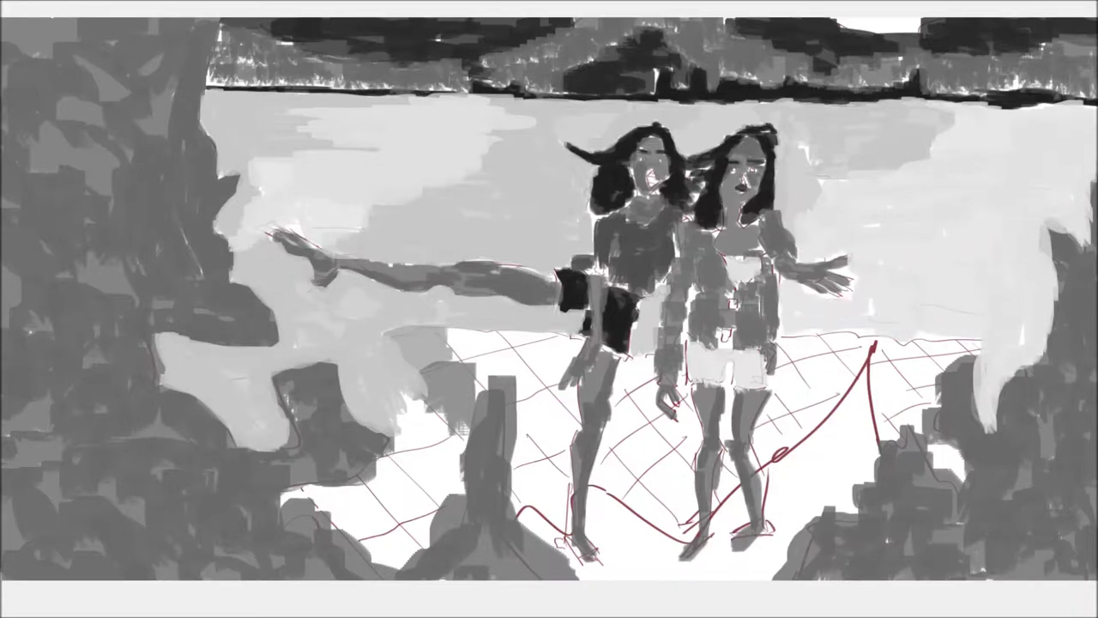
Paint grey floor tiles beneath the arm, between the girls' legs and along the right horizon.
mouse_move(1064, 110)
left_mouse_down()
mouse_move(1021, 155)
mouse_move(955, 289)
left_mouse_up()
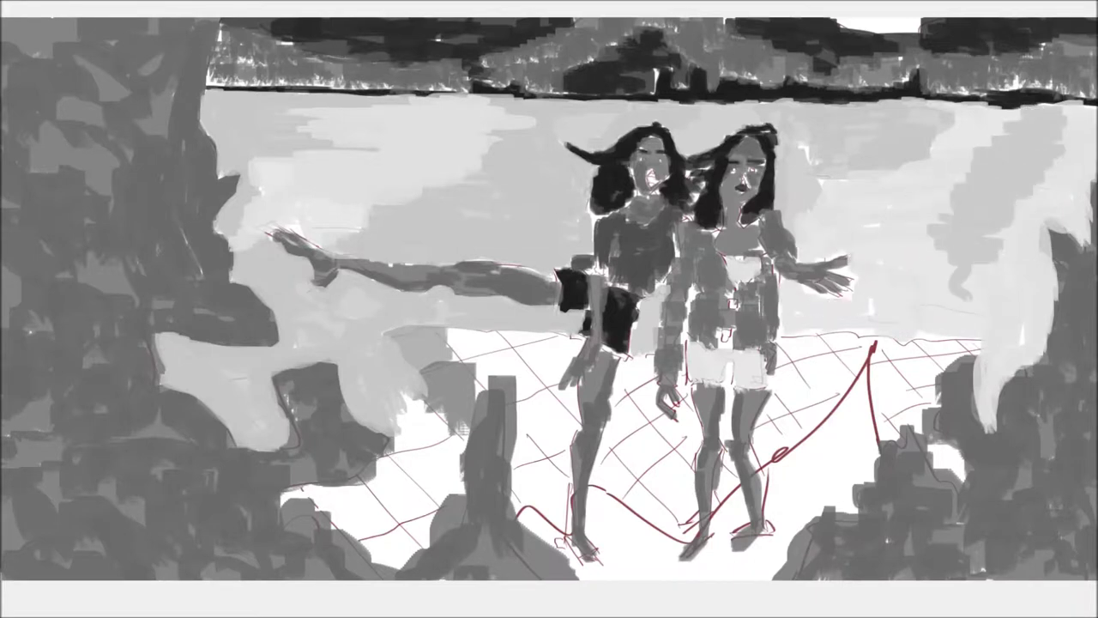
left_click_drag(553, 330, 506, 348)
mouse_move(619, 390)
left_mouse_down()
mouse_move(660, 438)
mouse_move(648, 506)
left_mouse_up()
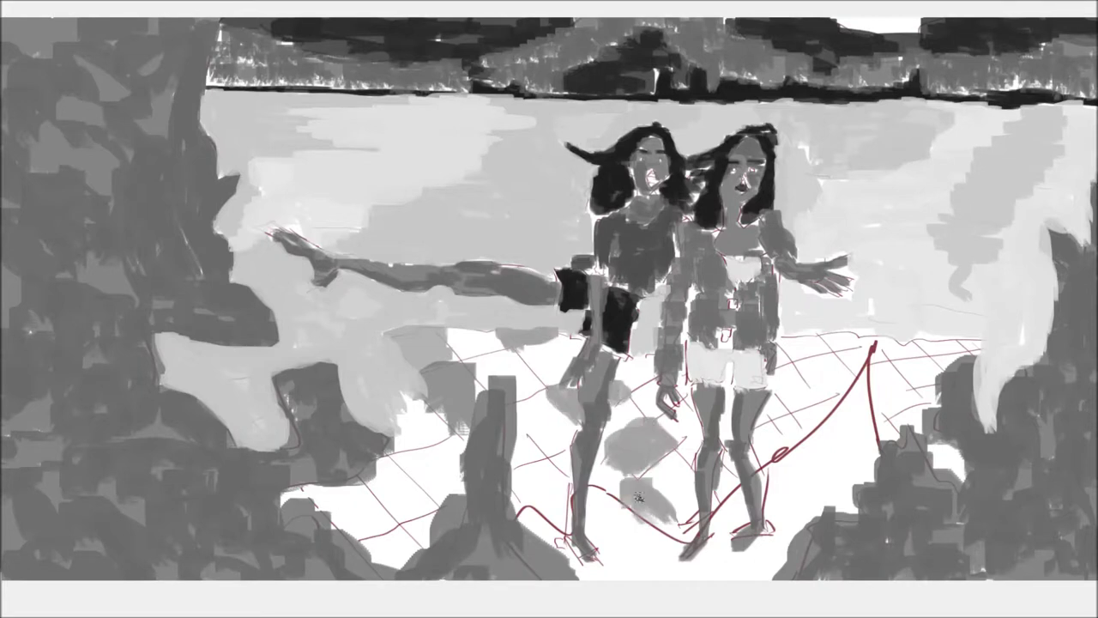
left_click_drag(530, 433, 518, 467)
mouse_move(448, 329)
left_mouse_down()
mouse_move(481, 359)
mouse_move(459, 354)
left_mouse_up()
mouse_move(463, 434)
left_mouse_down()
mouse_move(360, 515)
mouse_move(292, 541)
left_mouse_up()
left_click_drag(438, 507, 425, 540)
mouse_move(779, 352)
left_mouse_down()
mouse_move(830, 336)
mouse_move(978, 344)
mouse_move(918, 403)
left_mouse_up()
Paint grey tiles on the floor to the right of the girls.
left_click_drag(909, 364, 880, 417)
left_click_drag(837, 395, 798, 421)
left_click_drag(867, 344, 837, 377)
left_click_drag(807, 360, 781, 433)
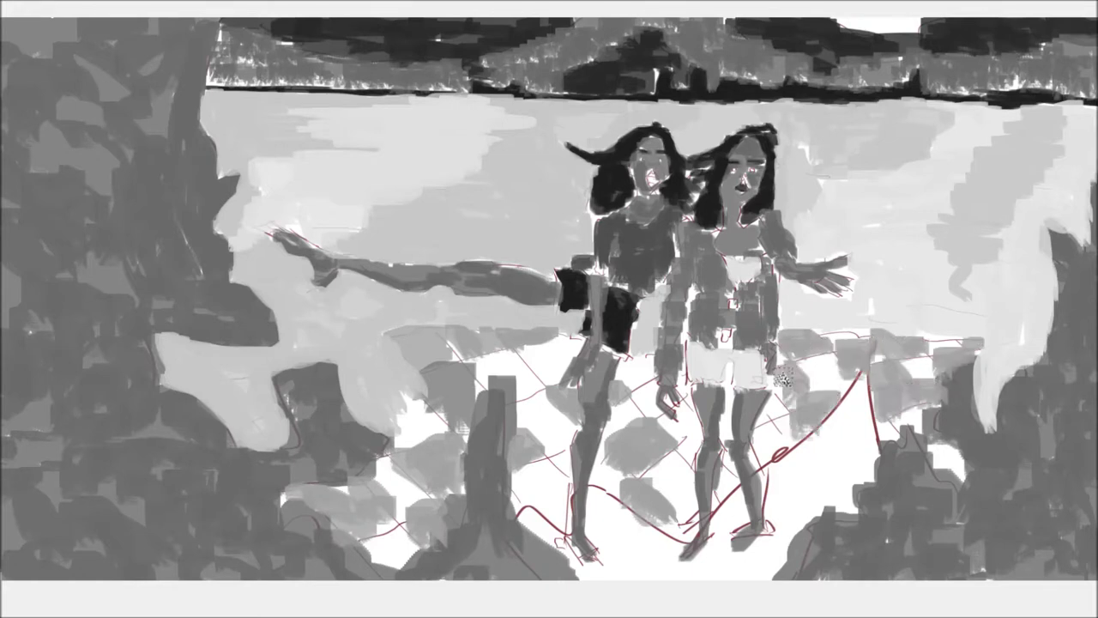
left_click_drag(794, 377, 755, 460)
left_click_drag(700, 434, 730, 494)
Paint a dark grey spike shape right of the girls and restore the side panels.
left_click_drag(871, 331, 845, 446)
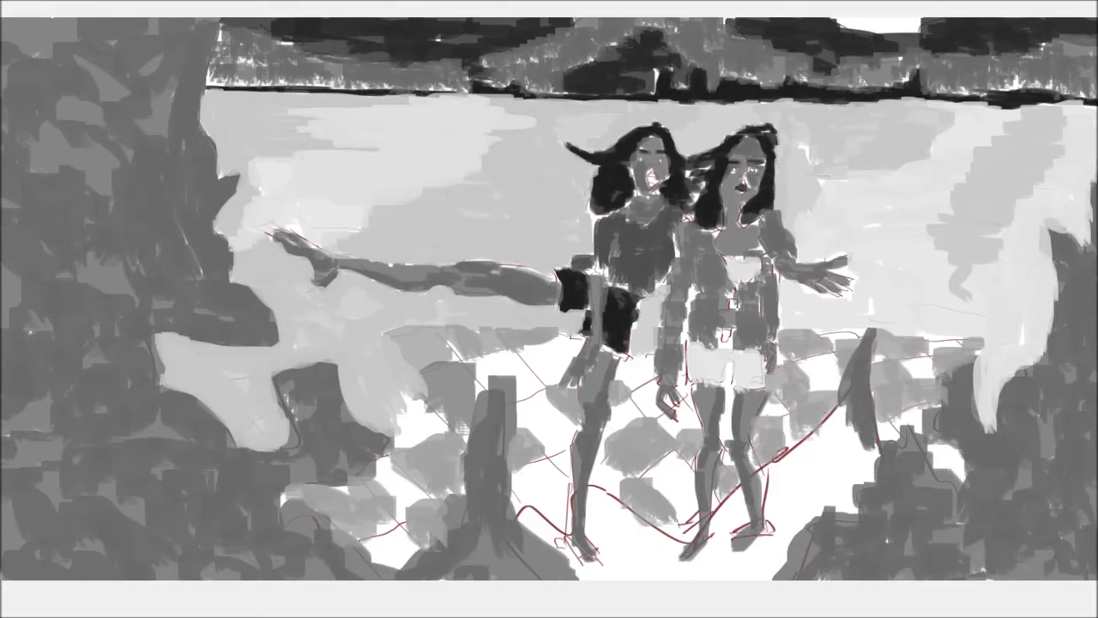
left_click_drag(859, 377, 794, 468)
left_click_drag(829, 433, 768, 498)
left_click_drag(876, 429, 803, 515)
left_click_drag(820, 485, 790, 523)
left_click_drag(669, 506, 613, 575)
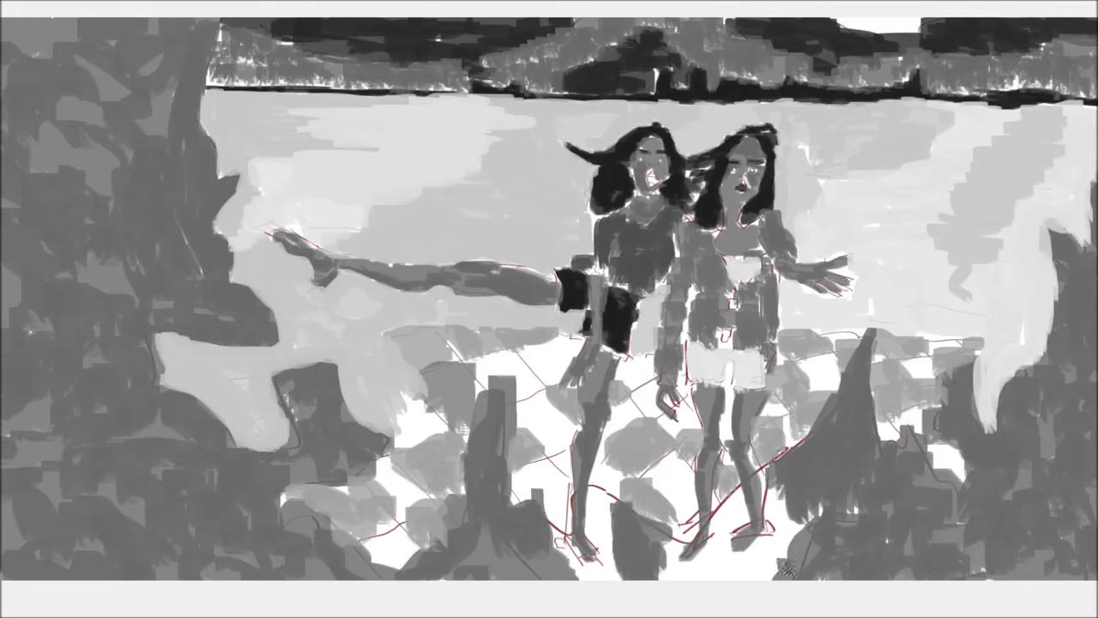
key("Tab")
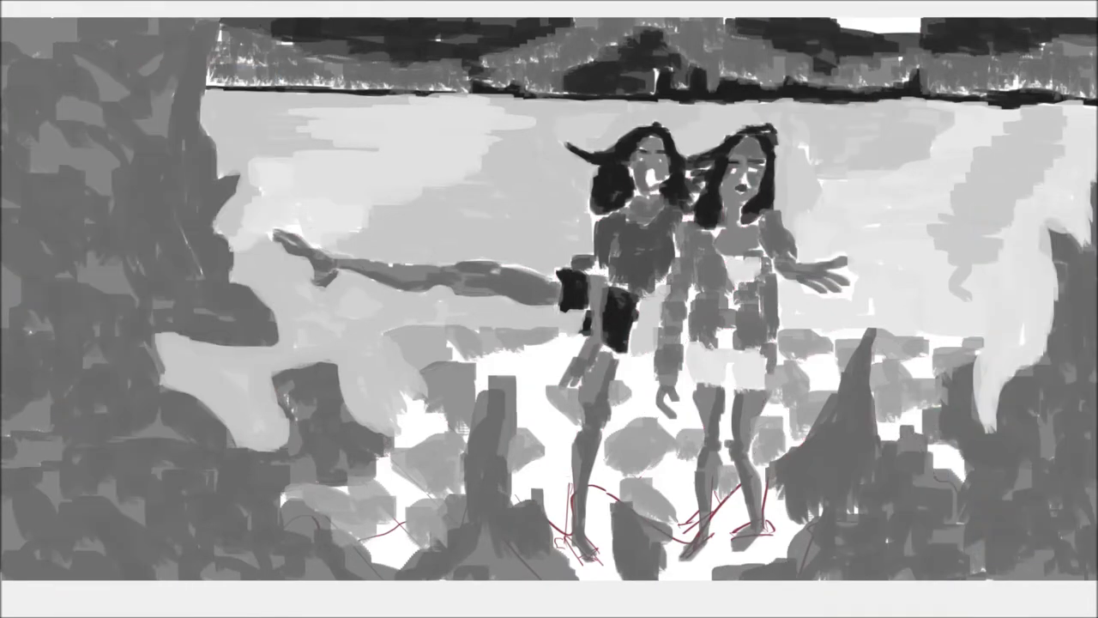